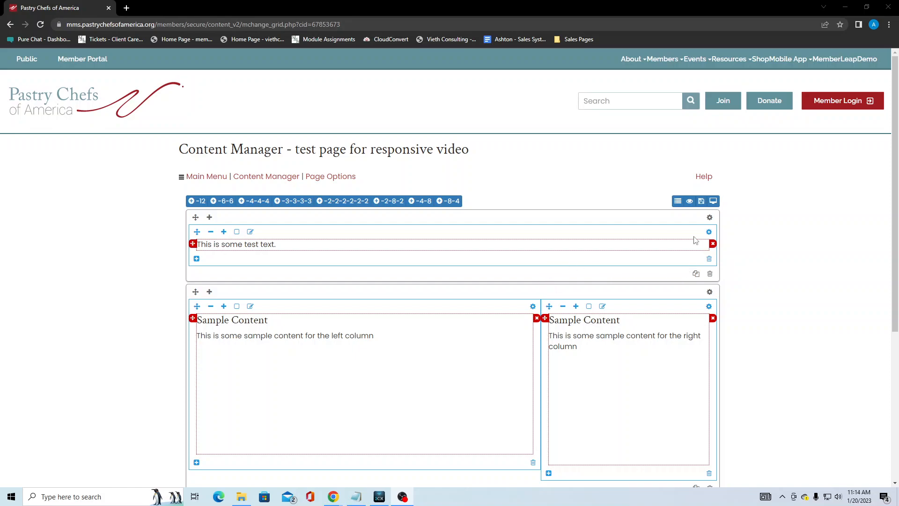
Add a three-column 2-8-2 row to the page grid
{"action": "scroll", "coordinate": [365, 257], "scroll_direction": "down", "scroll_amount": 1}
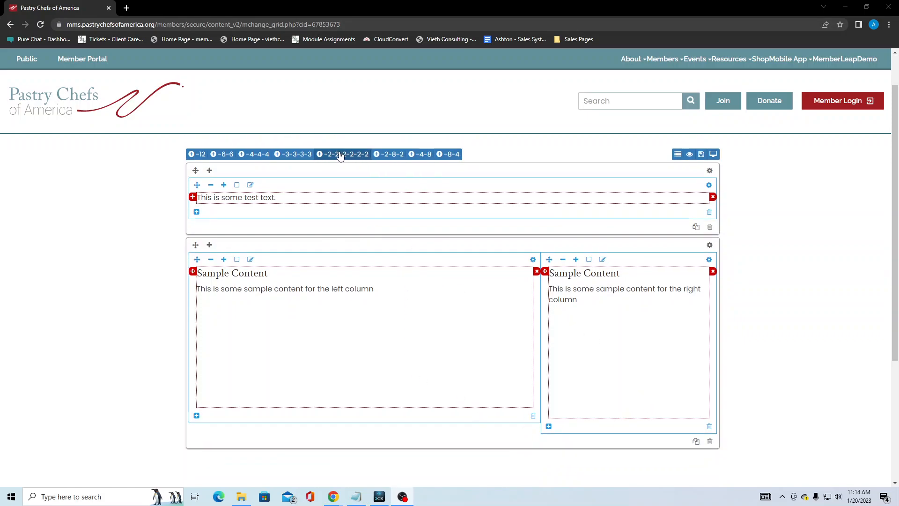
{"action": "left_click", "coordinate": [376, 155]}
{"action": "scroll", "coordinate": [468, 207], "scroll_direction": "down", "scroll_amount": 5}
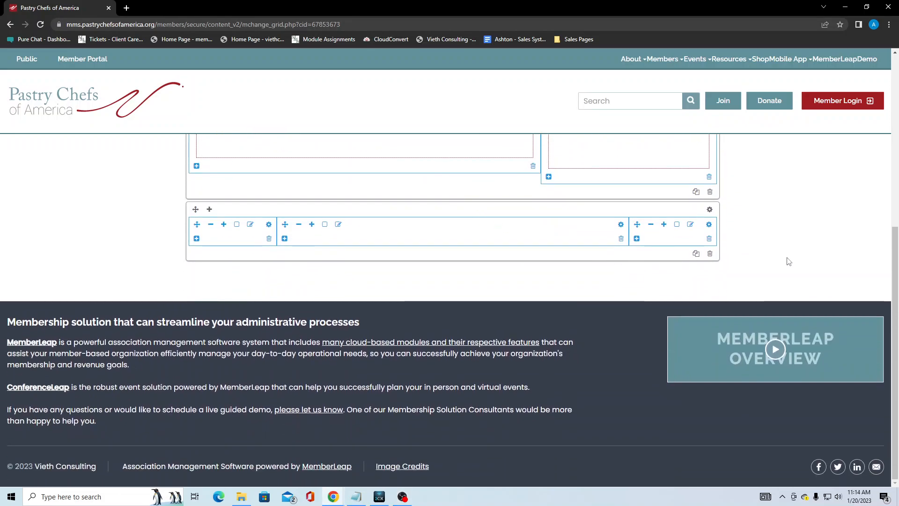
Add a Text/HTML editable region to the first column of the 2-8-2 row and fill it with "simple text"
{"action": "scroll", "coordinate": [787, 262], "scroll_direction": "up", "scroll_amount": 2}
{"action": "scroll", "coordinate": [788, 261], "scroll_direction": "up", "scroll_amount": 1}
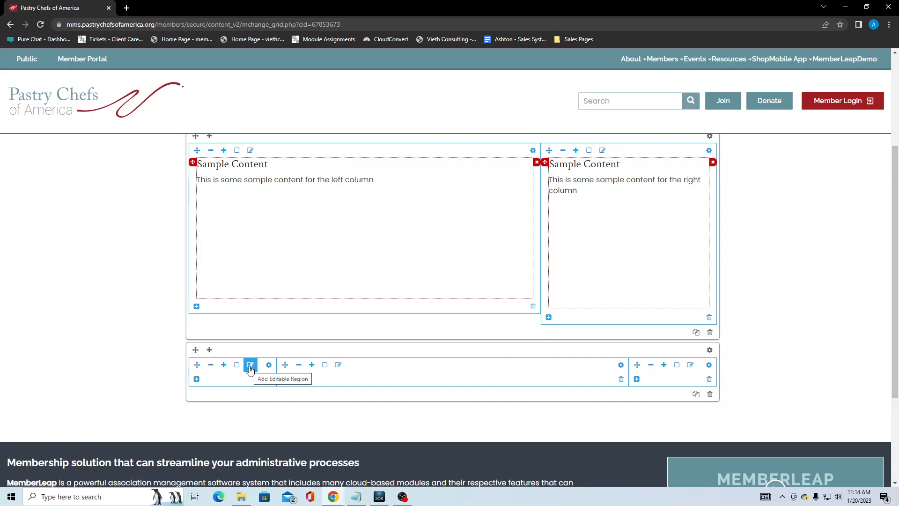
{"action": "left_click", "coordinate": [251, 368]}
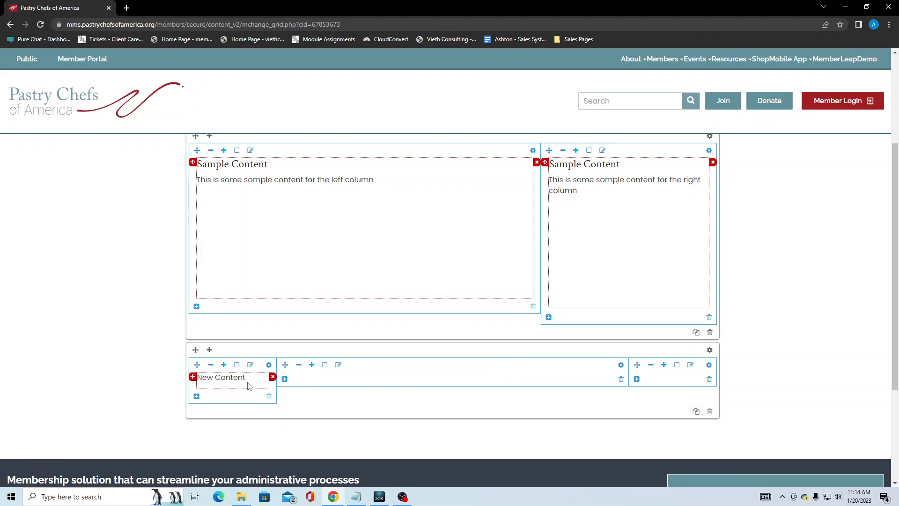
{"action": "left_click", "coordinate": [239, 377]}
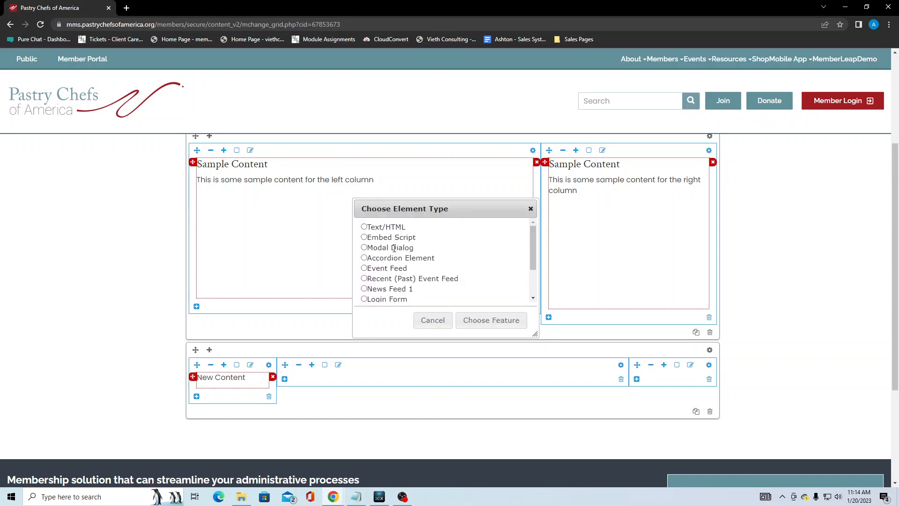
{"action": "scroll", "coordinate": [381, 234], "scroll_direction": "down", "scroll_amount": 3}
{"action": "scroll", "coordinate": [387, 235], "scroll_direction": "up", "scroll_amount": 3}
{"action": "left_click", "coordinate": [489, 322]}
{"action": "left_click", "coordinate": [241, 379]}
{"action": "type", "text": "simple text"}
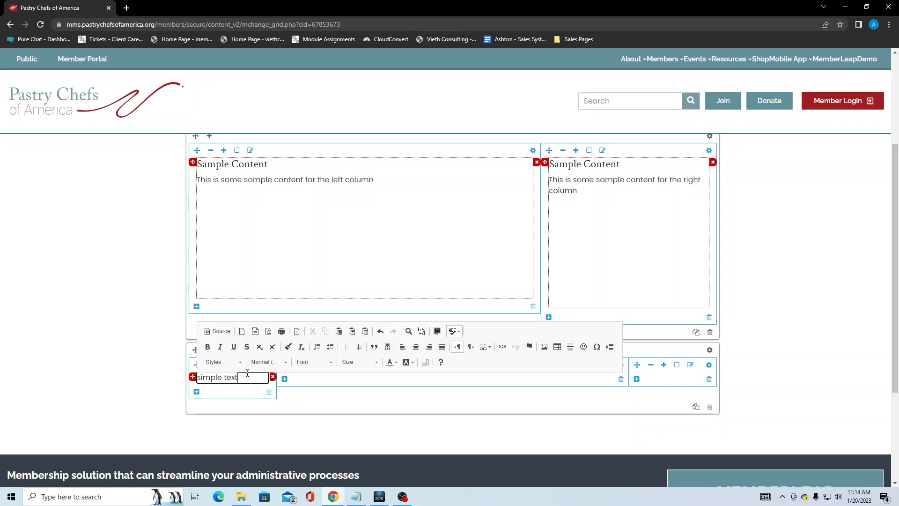
{"action": "left_click", "coordinate": [91, 343]}
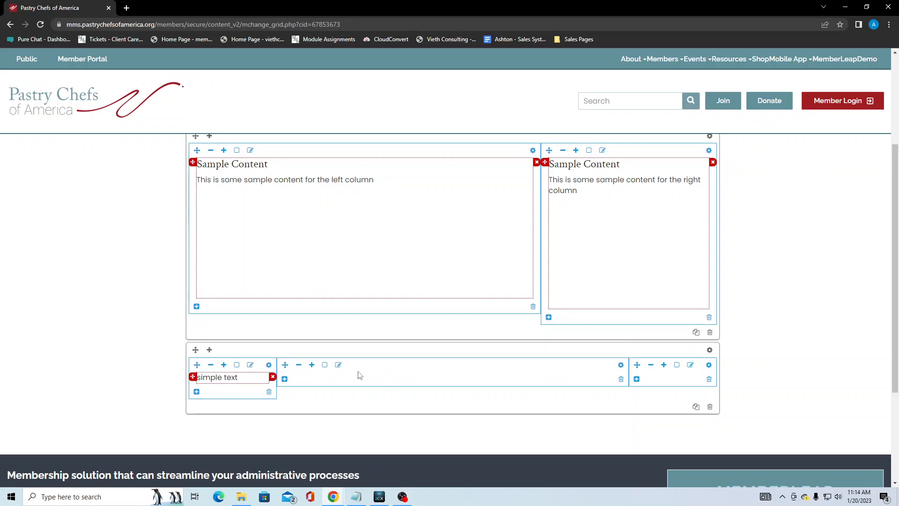
Add a Text/HTML editable region to the new row's middle column containing "More simple text"
{"action": "left_click", "coordinate": [337, 370]}
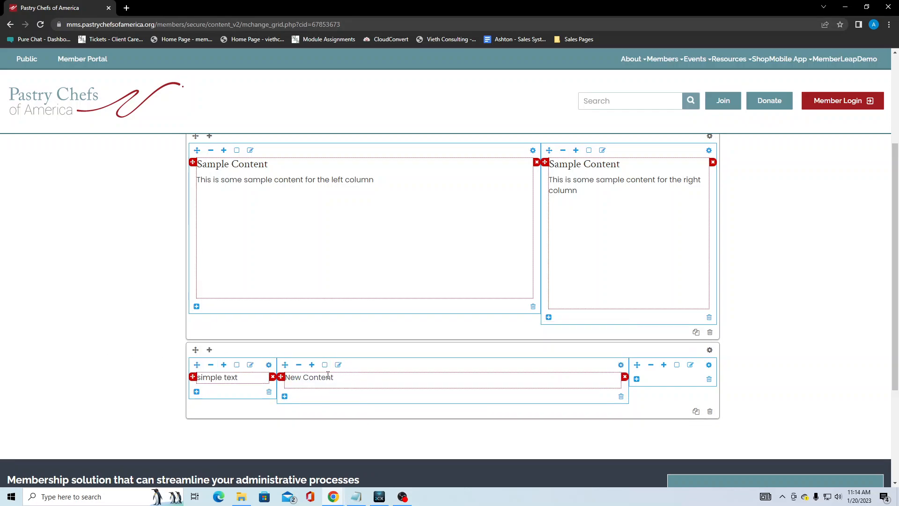
{"action": "left_click", "coordinate": [369, 229]}
{"action": "left_click", "coordinate": [486, 320]}
{"action": "left_click", "coordinate": [362, 376]}
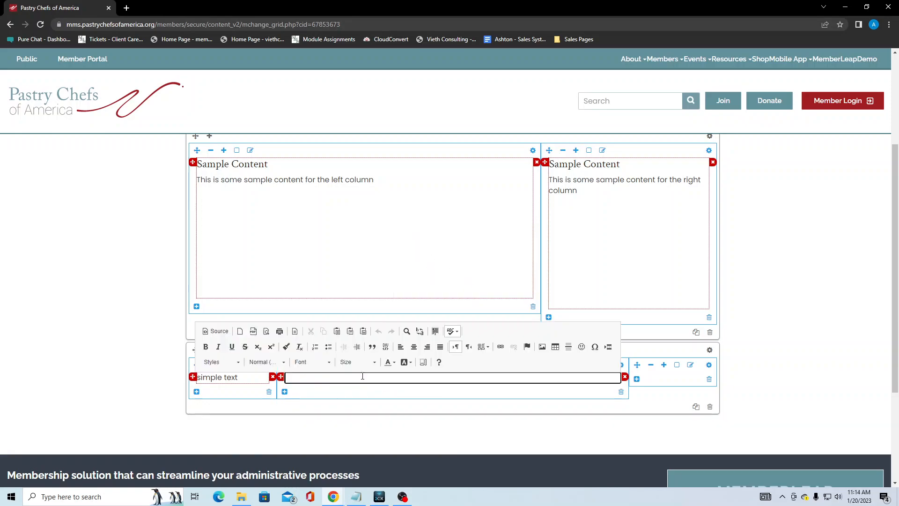
{"action": "type", "text": "More simple text"}
{"action": "left_click", "coordinate": [121, 339]}
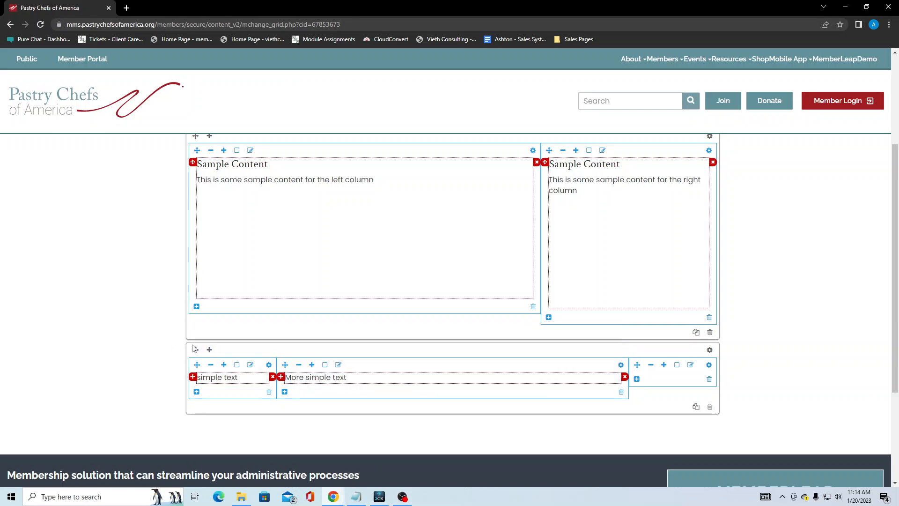
Add a Text/HTML editable region to the new row's last column containing "extra simple text"
{"action": "left_click", "coordinate": [690, 365]}
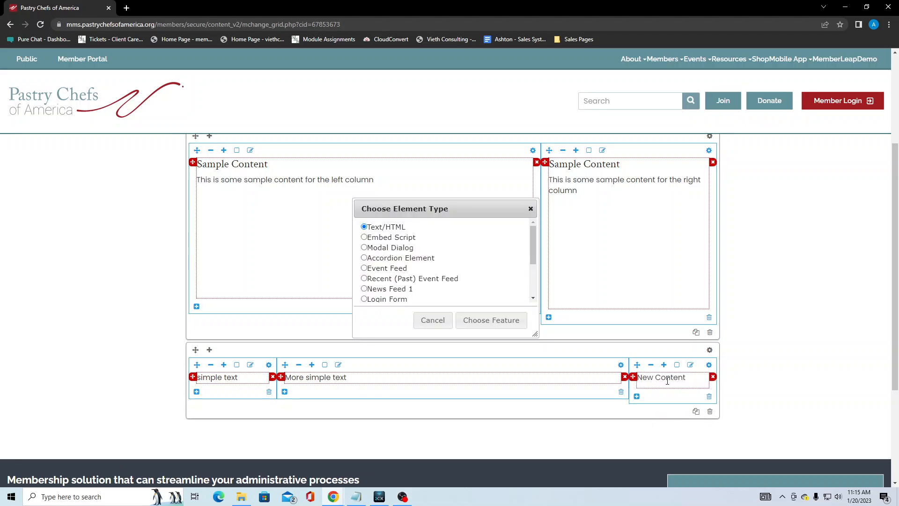
{"action": "left_click", "coordinate": [365, 227]}
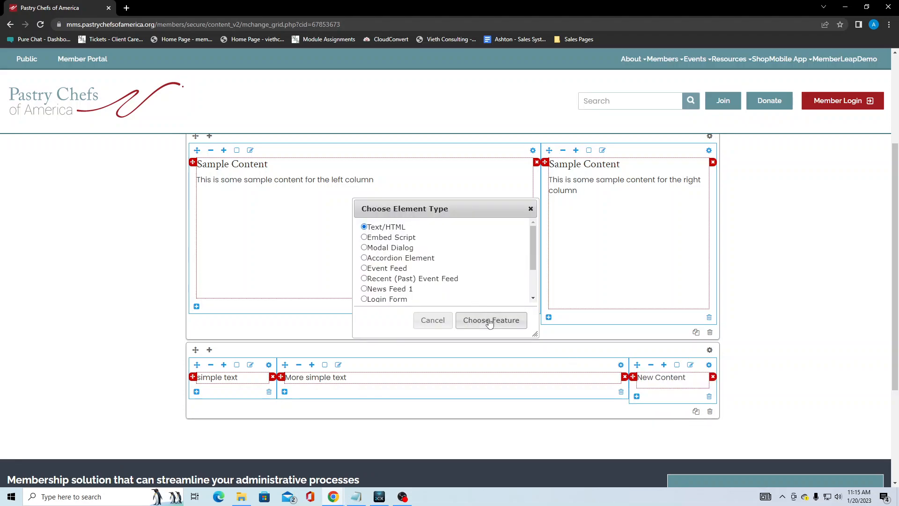
{"action": "left_click", "coordinate": [487, 320]}
{"action": "left_click", "coordinate": [656, 379]}
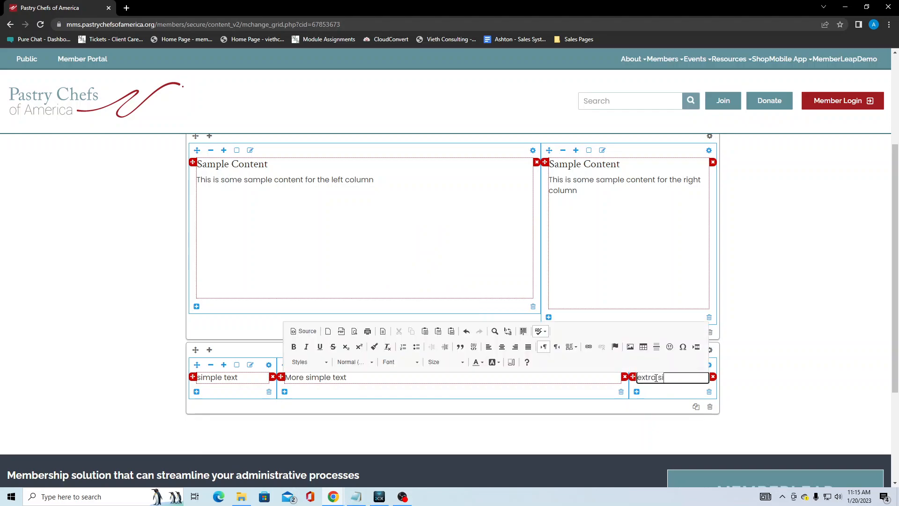
{"action": "left_click", "coordinate": [812, 336]}
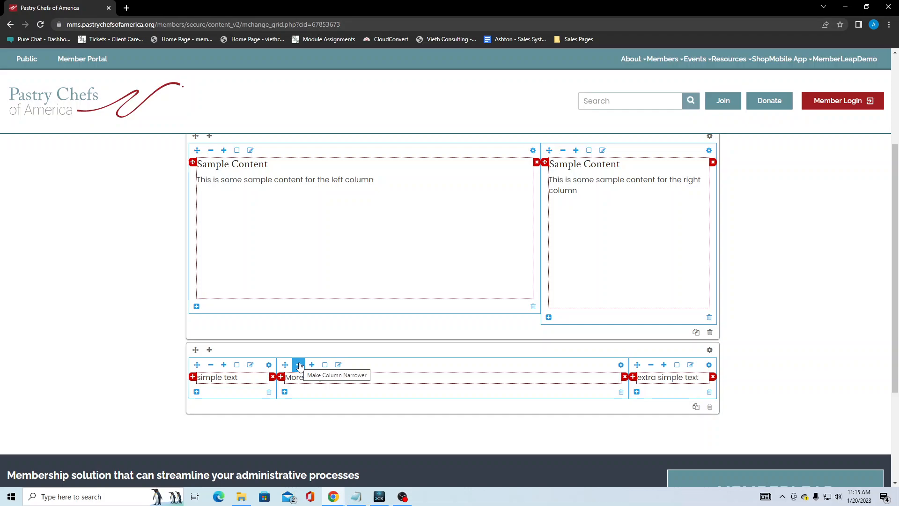
Narrow the "More simple text" column by three grid increments
{"action": "scroll", "coordinate": [208, 342], "scroll_direction": "up", "scroll_amount": 3}
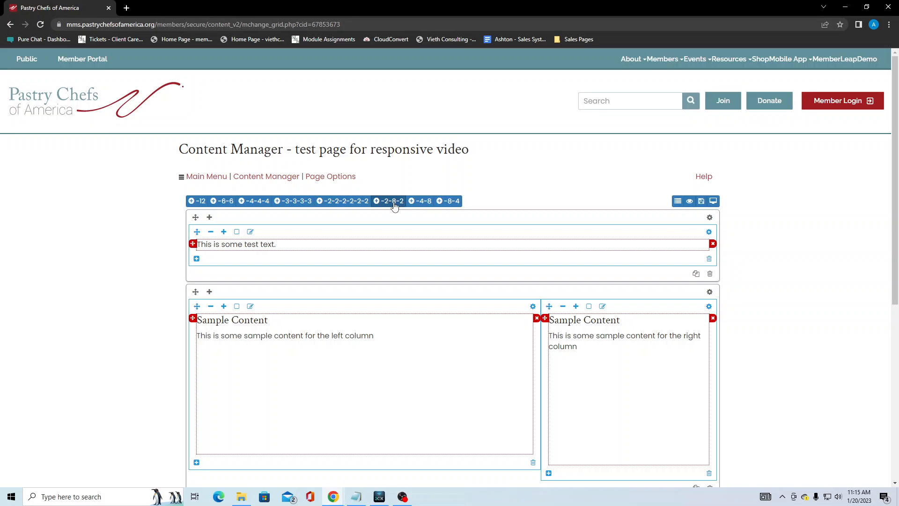
{"action": "scroll", "coordinate": [177, 267], "scroll_direction": "down", "scroll_amount": 5}
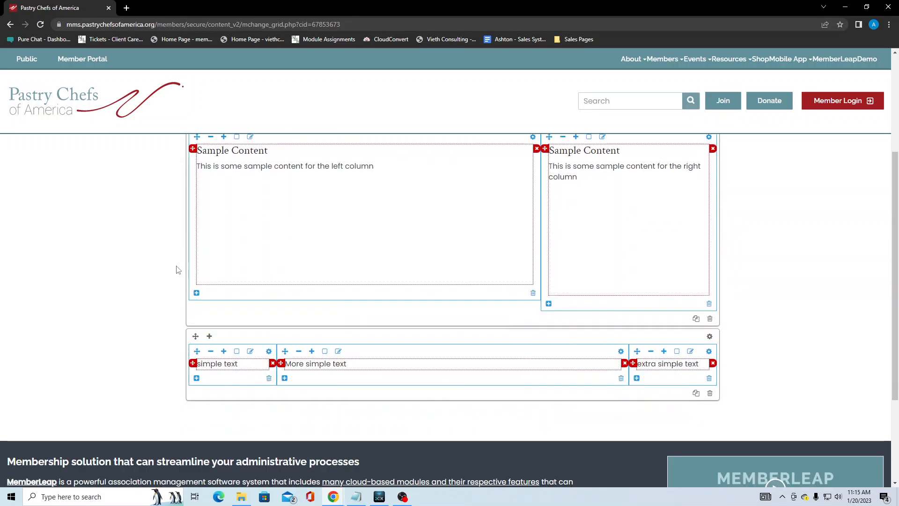
{"action": "left_click", "coordinate": [300, 288]}
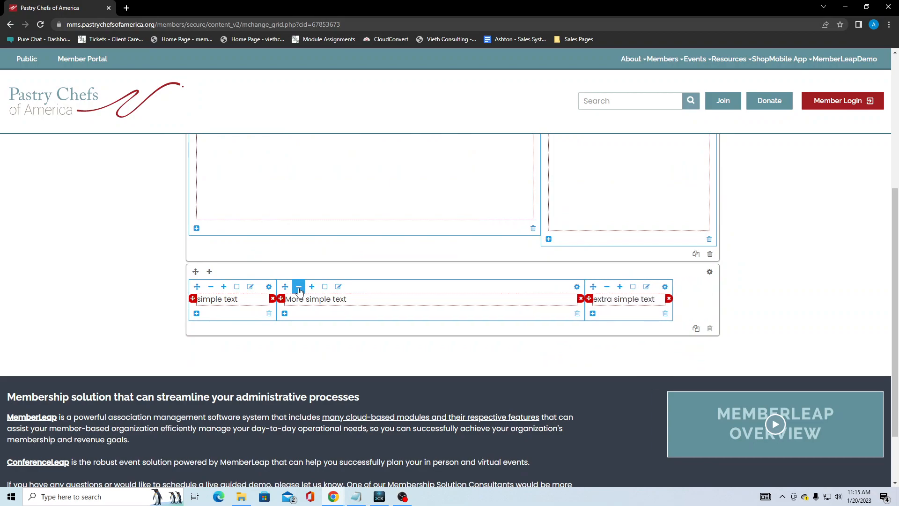
{"action": "left_click", "coordinate": [300, 288]}
{"action": "left_click", "coordinate": [299, 287]}
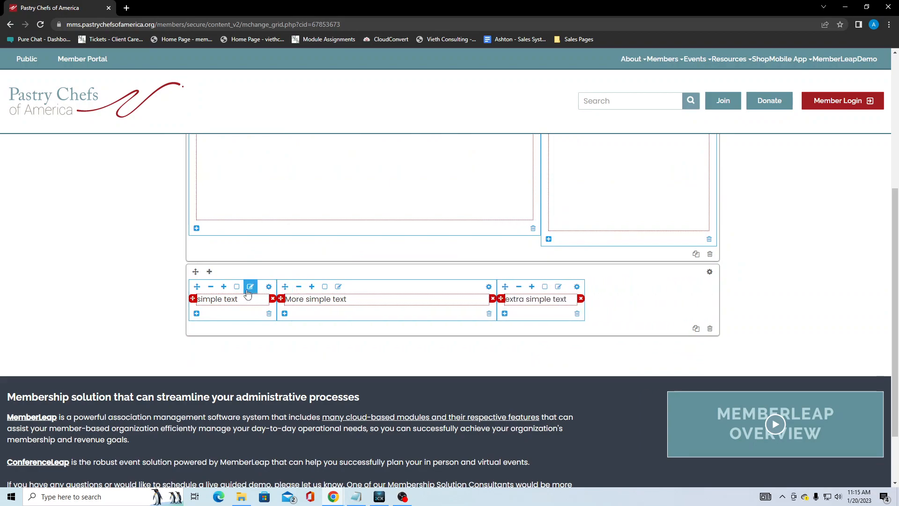
Widen the "simple text" column by two grid increments and the "extra simple text" column by one
{"action": "left_click", "coordinate": [225, 289]}
{"action": "left_click", "coordinate": [225, 288]}
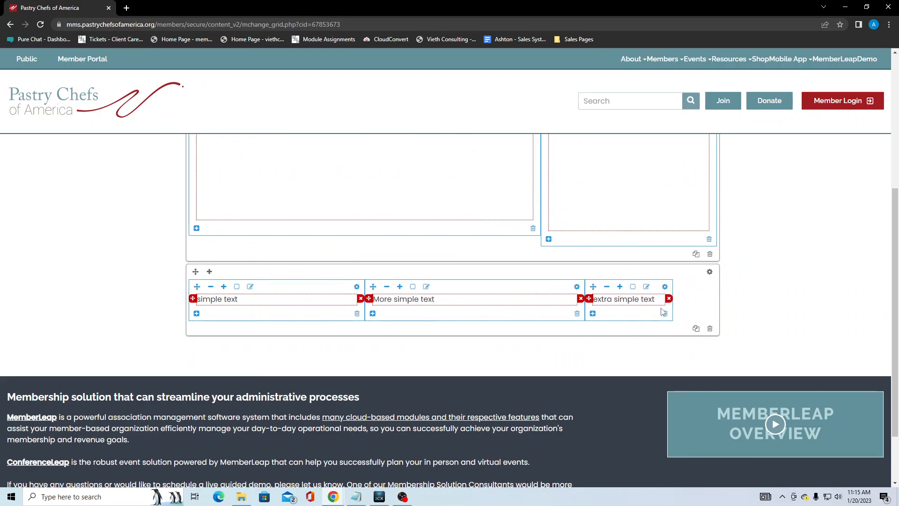
{"action": "left_click", "coordinate": [620, 286]}
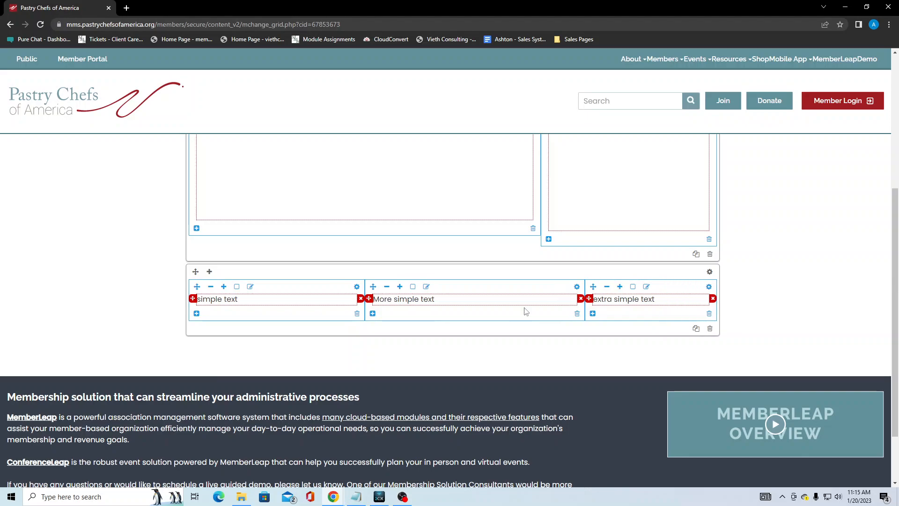
Switch the page grid editor to the Phone layout
{"action": "scroll", "coordinate": [140, 285], "scroll_direction": "up", "scroll_amount": 5}
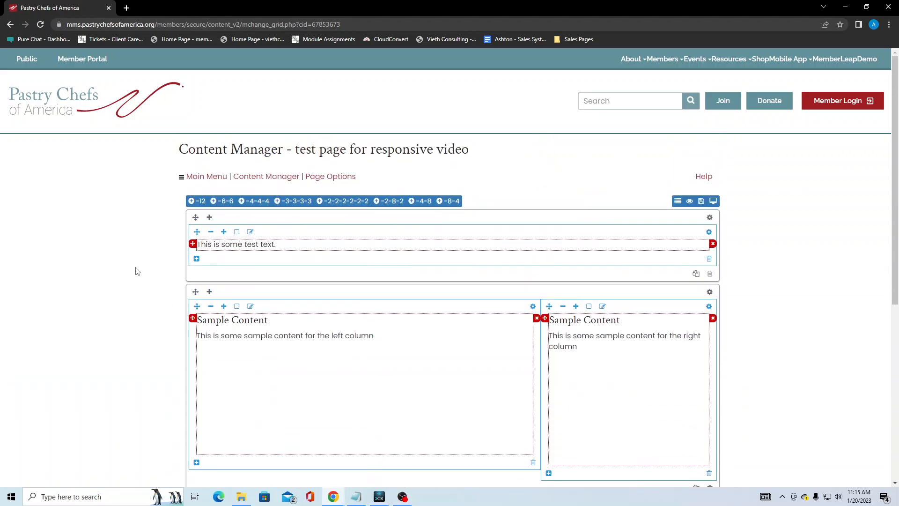
{"action": "scroll", "coordinate": [137, 271], "scroll_direction": "down", "scroll_amount": 1}
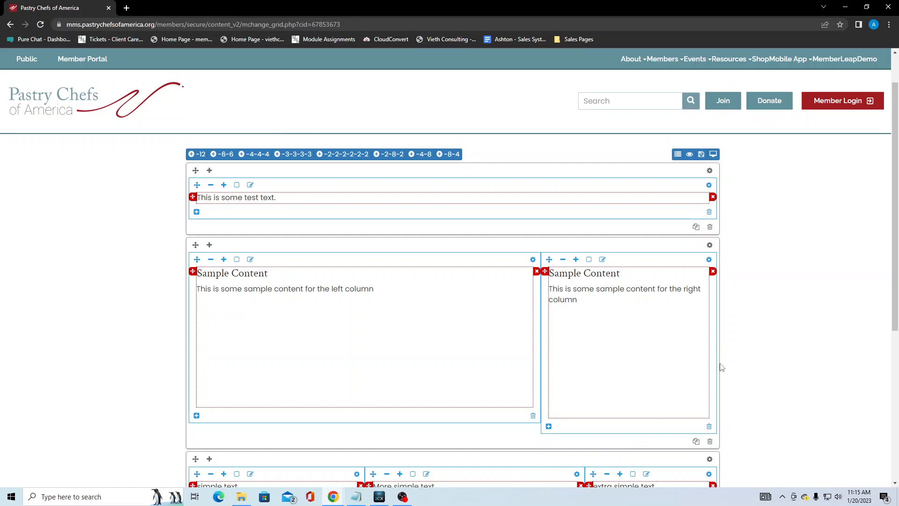
{"action": "left_click", "coordinate": [714, 155]}
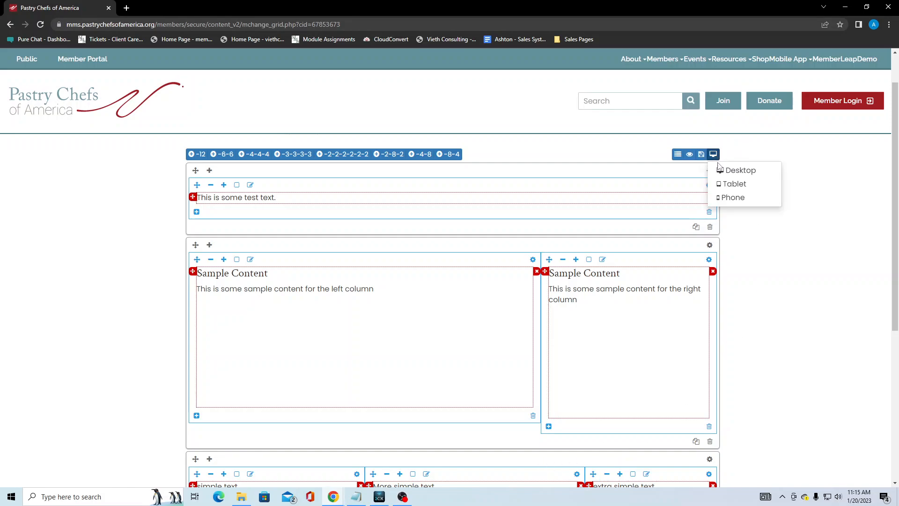
{"action": "left_click", "coordinate": [733, 197]}
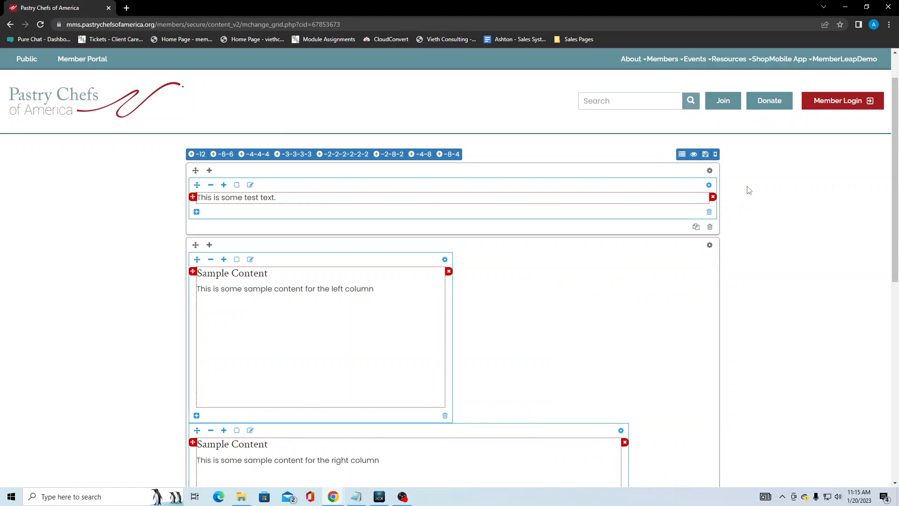
Review how the rows are arranged in the Phone layout, shrinking the browser window to phone width to check the stacking
{"action": "scroll", "coordinate": [753, 216], "scroll_direction": "down", "scroll_amount": 2}
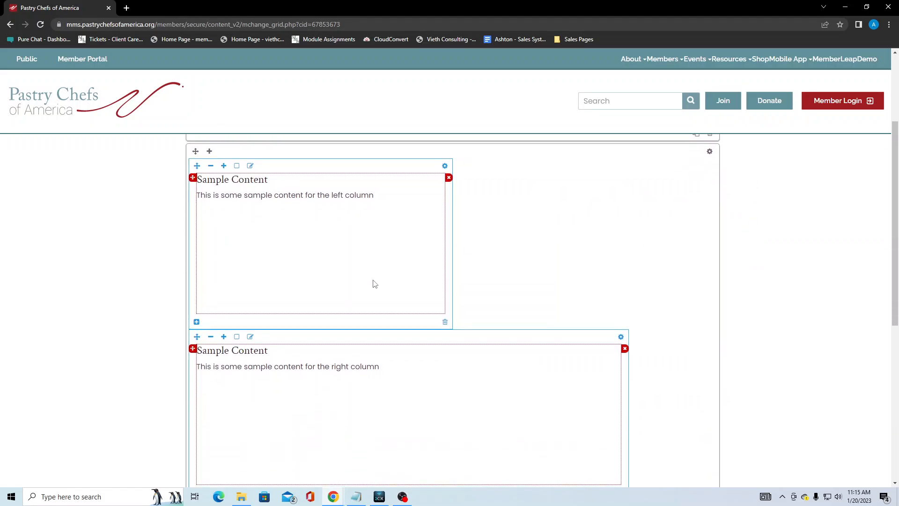
{"action": "scroll", "coordinate": [376, 235], "scroll_direction": "down", "scroll_amount": 3}
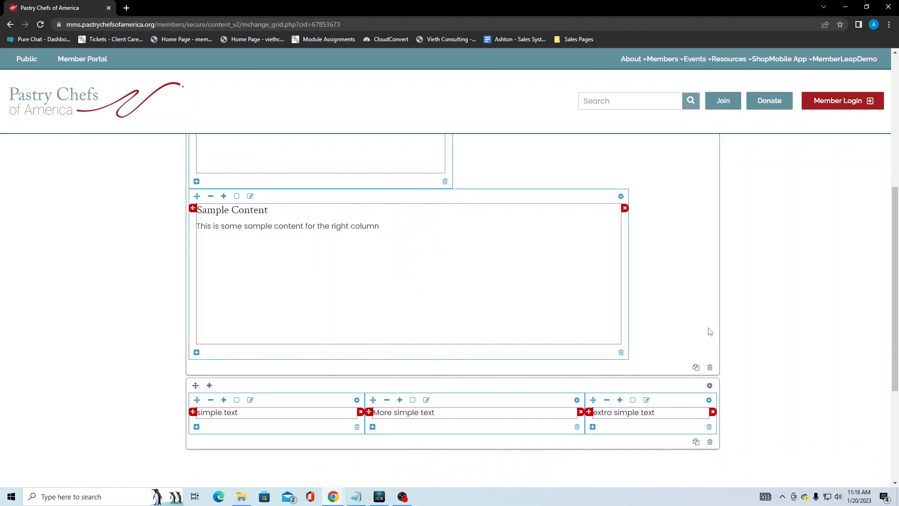
{"action": "scroll", "coordinate": [697, 247], "scroll_direction": "up", "scroll_amount": 3}
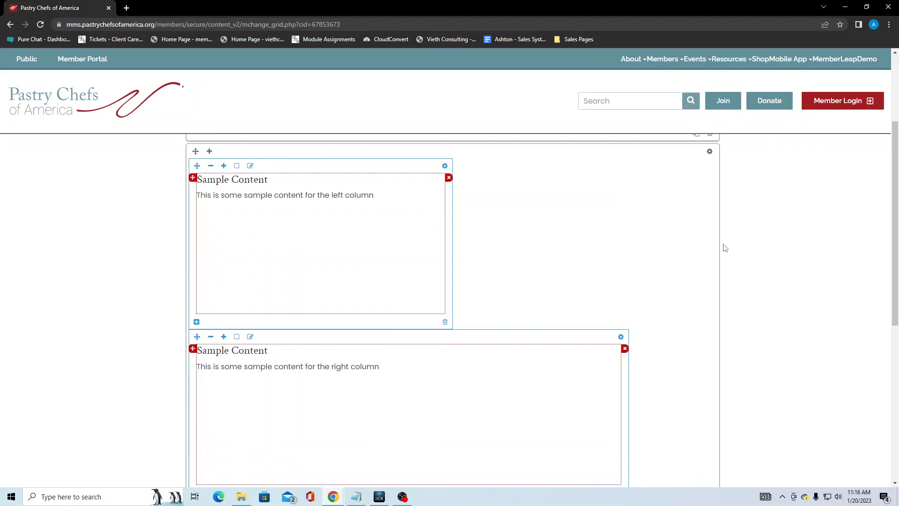
{"action": "scroll", "coordinate": [740, 239], "scroll_direction": "up", "scroll_amount": 3}
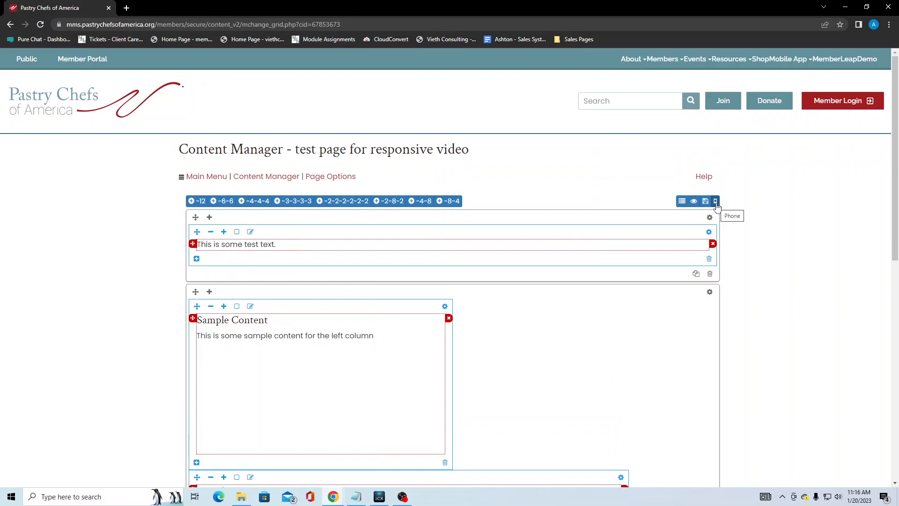
{"action": "scroll", "coordinate": [764, 222], "scroll_direction": "down", "scroll_amount": 6}
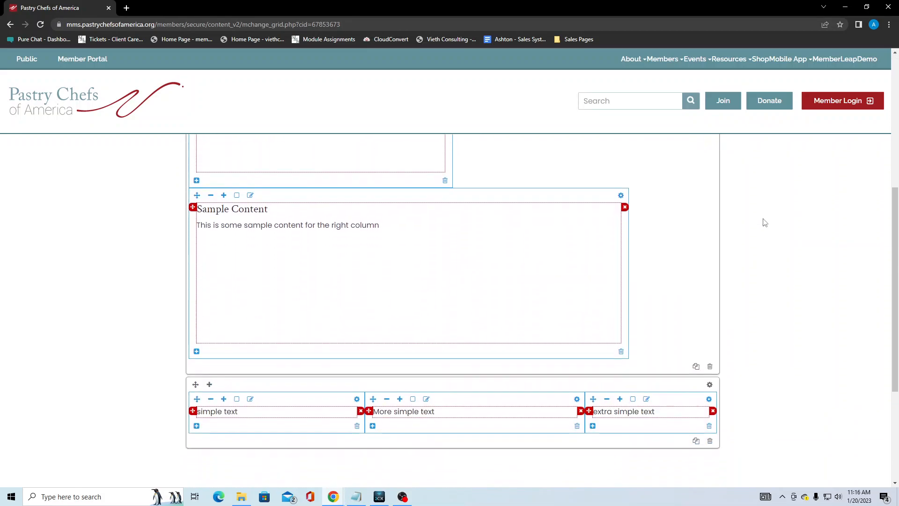
{"action": "scroll", "coordinate": [765, 222], "scroll_direction": "down", "scroll_amount": 1}
{"action": "left_click_drag", "start_coordinate": [561, 9], "coordinate": [519, 22]}
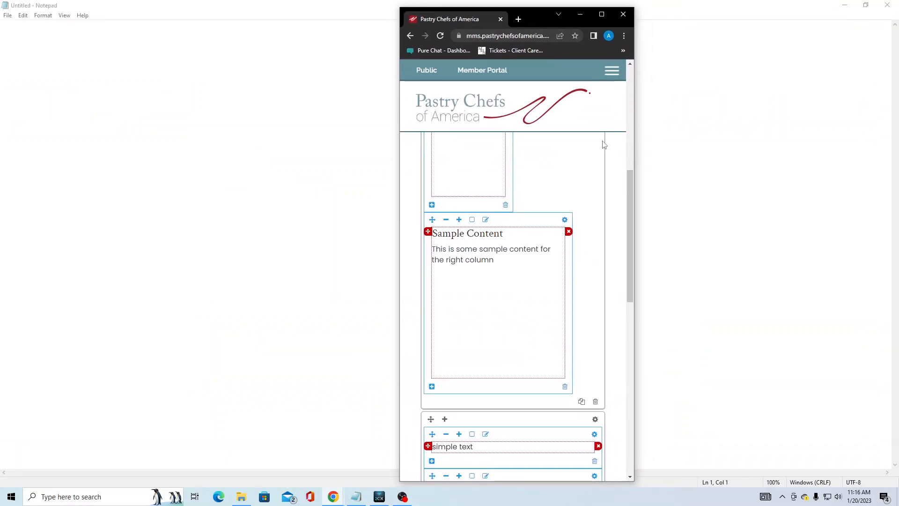
{"action": "scroll", "coordinate": [604, 178], "scroll_direction": "down", "scroll_amount": 2}
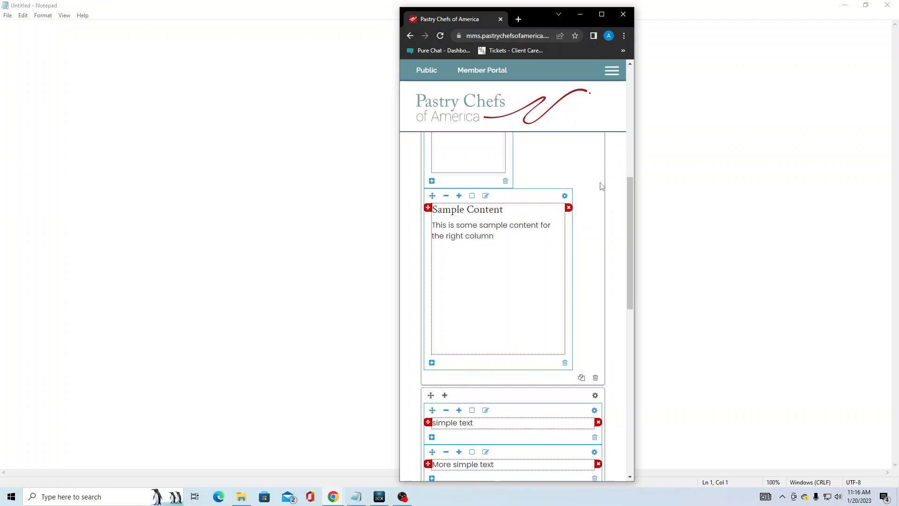
{"action": "scroll", "coordinate": [605, 197], "scroll_direction": "down", "scroll_amount": 2}
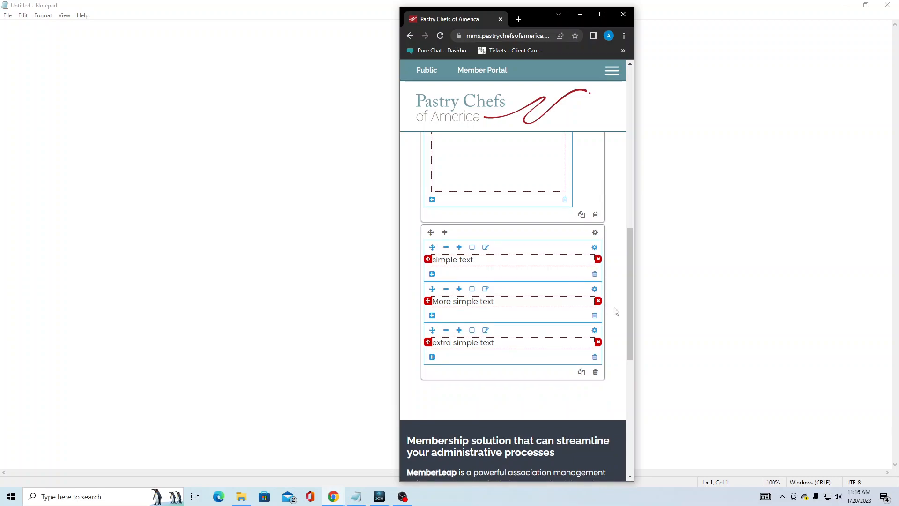
Widen the first Sample Content column by four grid increments in the Phone layout to match the column below it
{"action": "scroll", "coordinate": [616, 311], "scroll_direction": "up", "scroll_amount": 8}
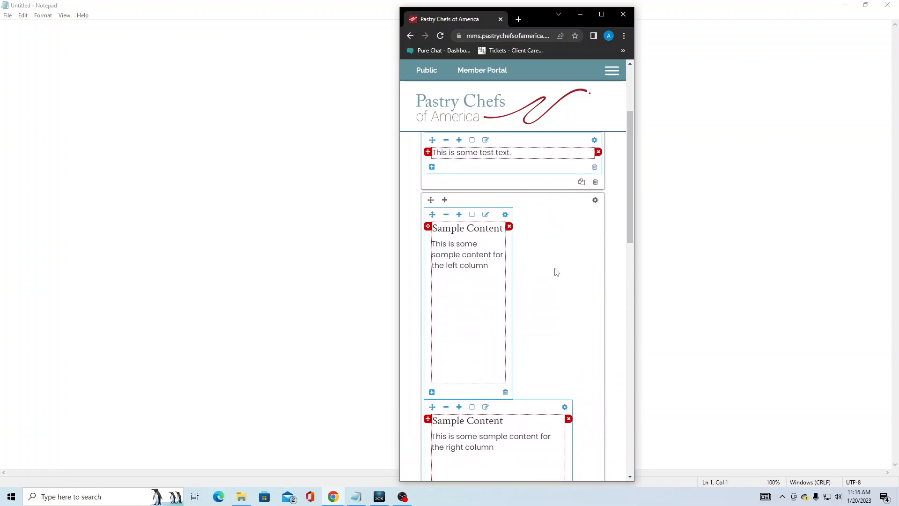
{"action": "left_click", "coordinate": [459, 214]}
{"action": "left_click", "coordinate": [459, 214]}
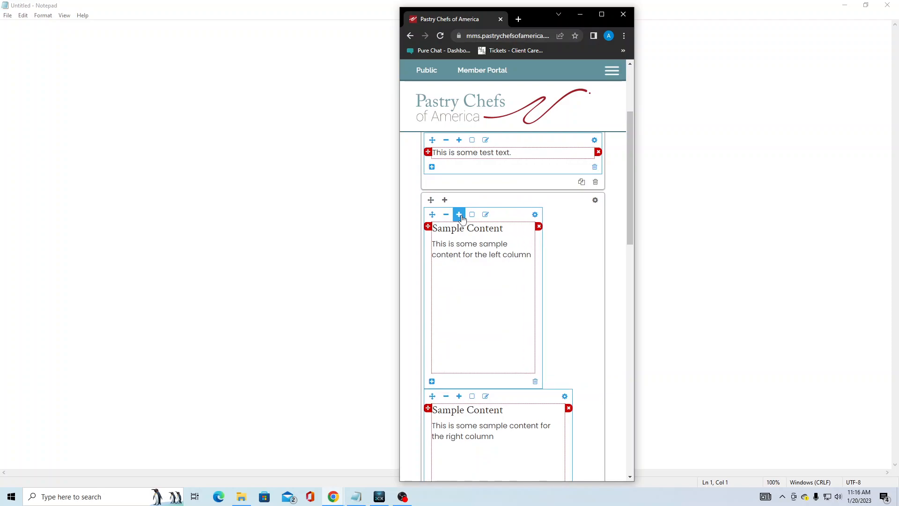
{"action": "left_click", "coordinate": [459, 214]}
{"action": "left_click", "coordinate": [459, 215]}
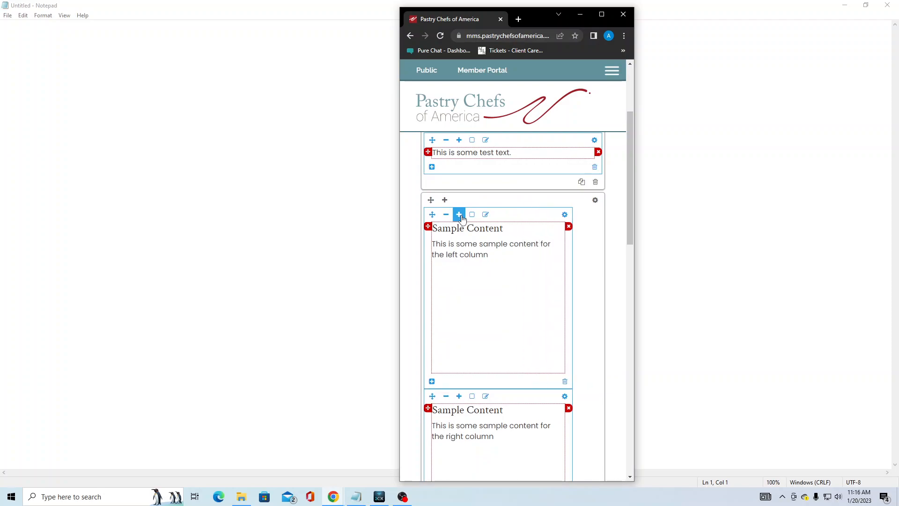
Widen both Sample Content columns by two grid increments each in the Phone layout so they span the full row
{"action": "left_click", "coordinate": [459, 214]}
{"action": "left_click", "coordinate": [459, 215]}
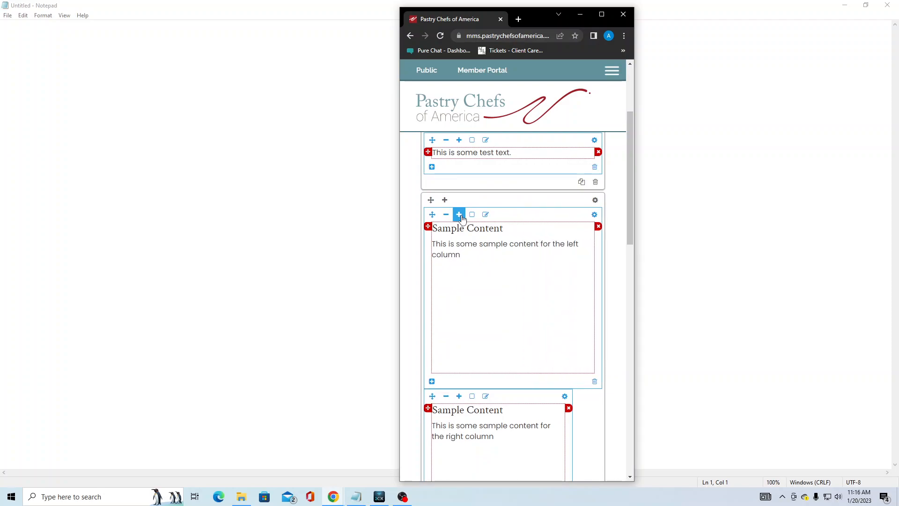
{"action": "left_click", "coordinate": [459, 396]}
{"action": "left_click", "coordinate": [459, 396]}
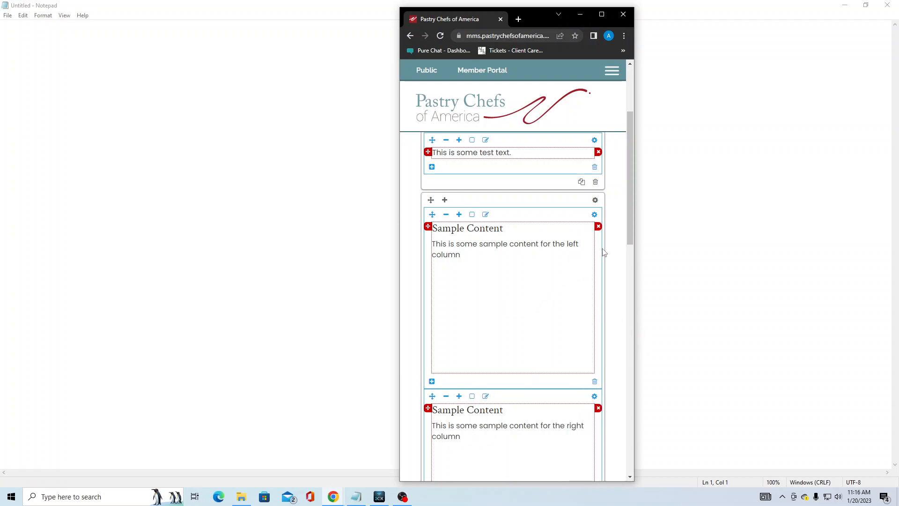
Narrow the "extra simple text" column by six grid increments to half the row width in the Phone layout
{"action": "scroll", "coordinate": [611, 239], "scroll_direction": "up", "scroll_amount": 2}
{"action": "scroll", "coordinate": [611, 241], "scroll_direction": "down", "scroll_amount": 9}
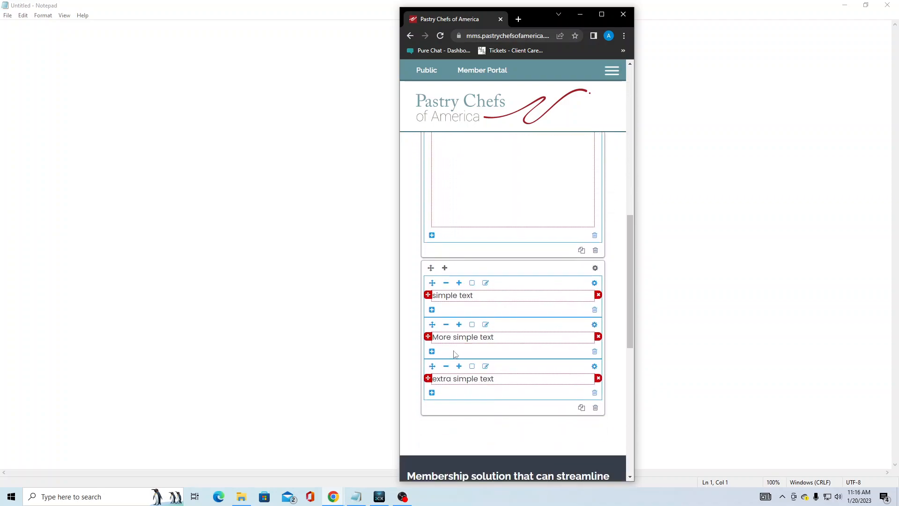
{"action": "left_click", "coordinate": [447, 368]}
{"action": "left_click", "coordinate": [446, 367]}
{"action": "left_click", "coordinate": [446, 367]}
{"action": "left_click", "coordinate": [447, 366]}
{"action": "left_click", "coordinate": [446, 367]}
{"action": "left_click", "coordinate": [448, 368]}
Narrow the "More simple text" column by six grid increments so it sits beside the "extra simple text" column
{"action": "left_click", "coordinate": [447, 327]}
{"action": "left_click", "coordinate": [446, 327]}
{"action": "left_click", "coordinate": [446, 327]}
{"action": "left_click", "coordinate": [446, 326]}
{"action": "left_click", "coordinate": [446, 327]}
{"action": "left_click", "coordinate": [447, 327]}
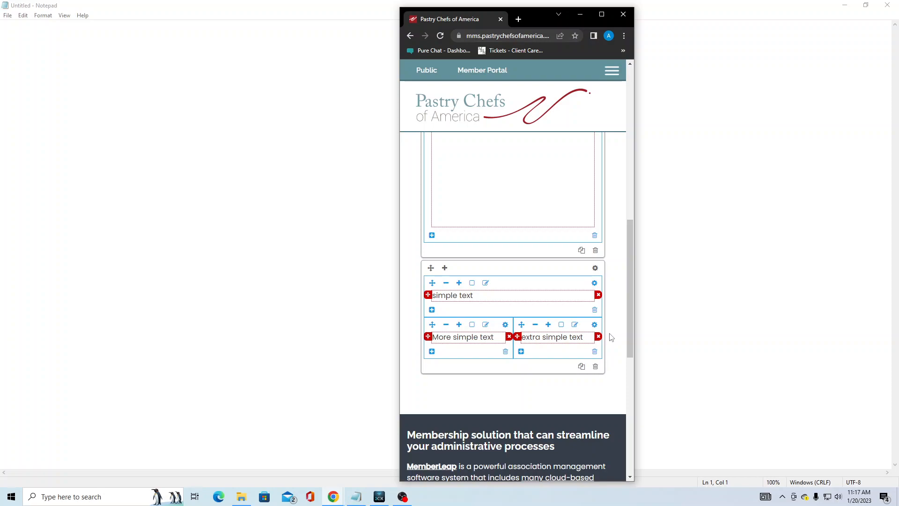
Maximize the browser window and switch the page grid editor to the Tablet layout
{"action": "scroll", "coordinate": [611, 337], "scroll_direction": "up", "scroll_amount": 5}
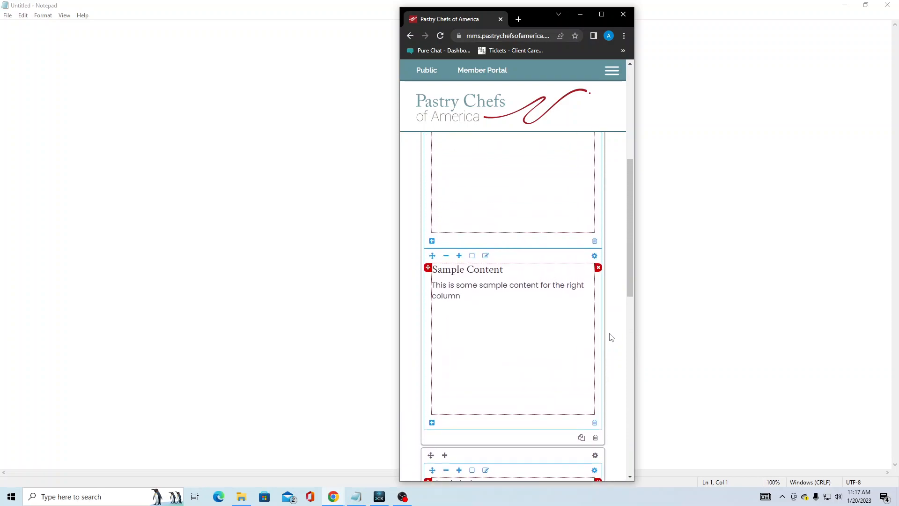
{"action": "scroll", "coordinate": [611, 337], "scroll_direction": "up", "scroll_amount": 4}
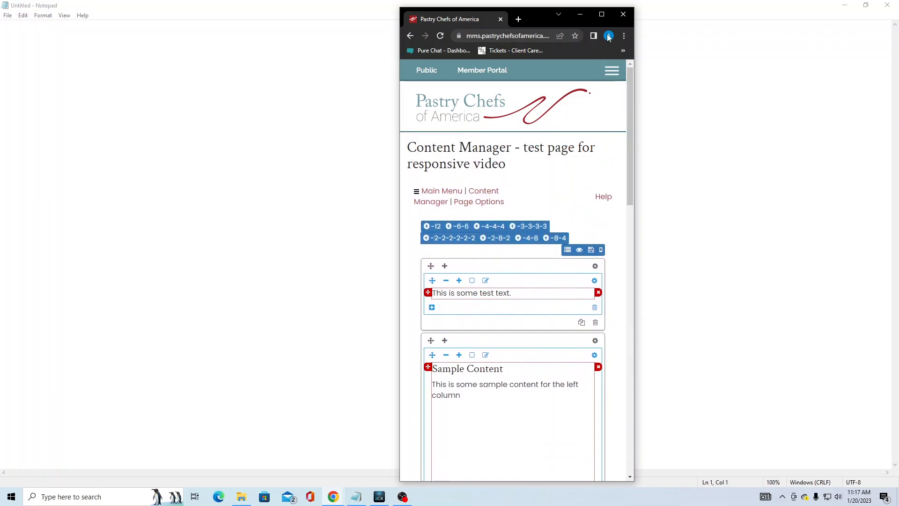
{"action": "left_click", "coordinate": [603, 14]}
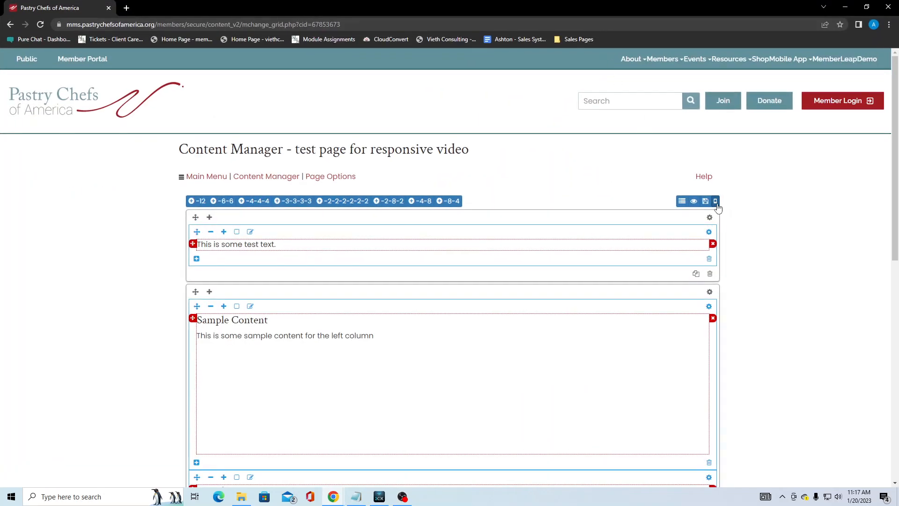
{"action": "scroll", "coordinate": [747, 209], "scroll_direction": "down", "scroll_amount": 7}
{"action": "scroll", "coordinate": [678, 335], "scroll_direction": "up", "scroll_amount": 4}
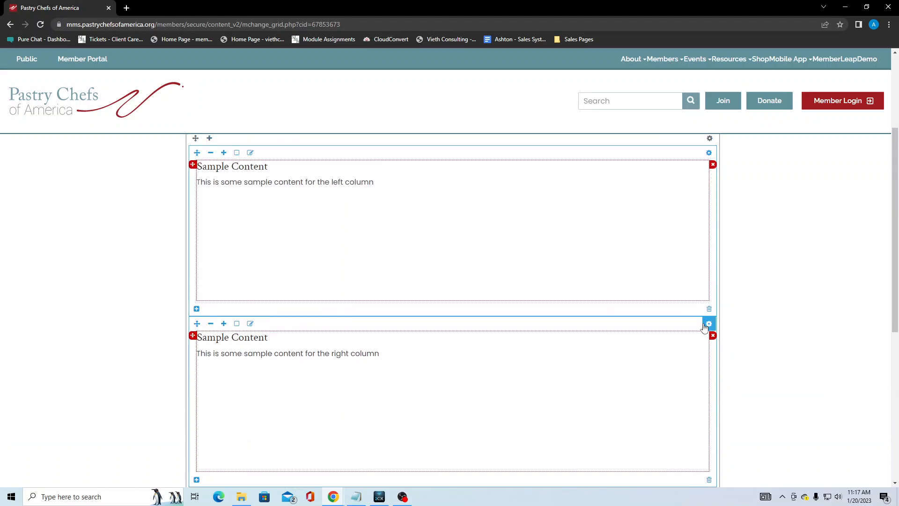
{"action": "scroll", "coordinate": [754, 224], "scroll_direction": "up", "scroll_amount": 2}
{"action": "left_click", "coordinate": [716, 154]}
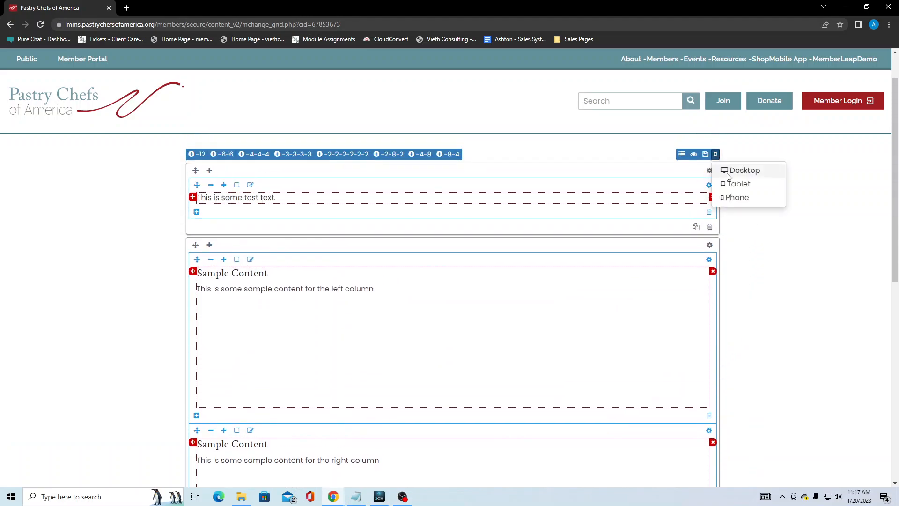
{"action": "left_click", "coordinate": [737, 184]}
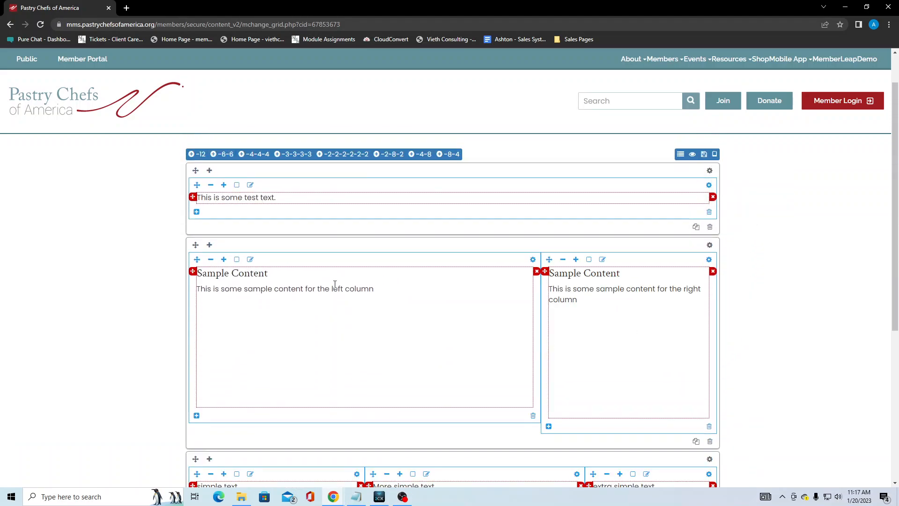
Compare the Phone layout with the Tablet layout, returning the grid editor to Tablet
{"action": "left_click", "coordinate": [714, 154]}
{"action": "left_click", "coordinate": [732, 198]}
{"action": "left_click", "coordinate": [716, 154]}
{"action": "left_click", "coordinate": [734, 185]}
Restore the browser window from full screen and widen it to tablet width to show the simple text row
{"action": "scroll", "coordinate": [766, 205], "scroll_direction": "down", "scroll_amount": 4}
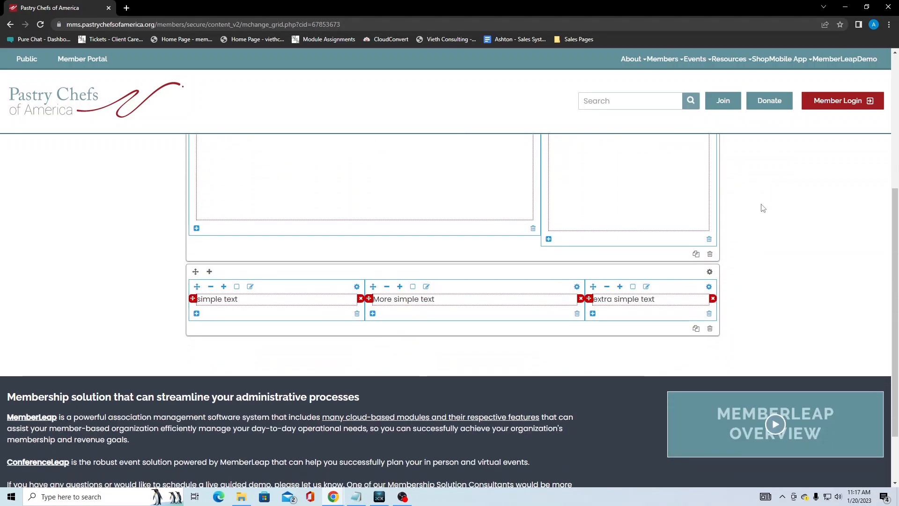
{"action": "scroll", "coordinate": [761, 205], "scroll_direction": "up", "scroll_amount": 1}
{"action": "double_click", "coordinate": [516, 9]}
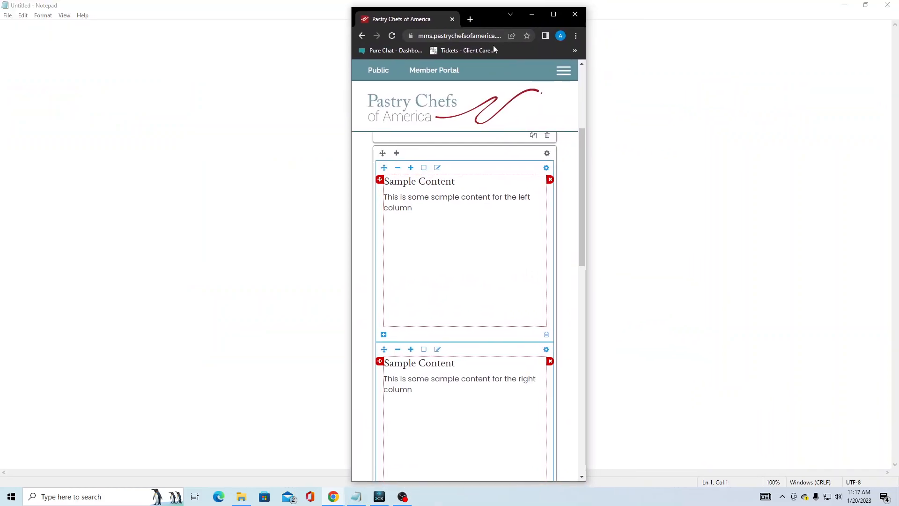
{"action": "left_click_drag", "start_coordinate": [712, 191], "coordinate": [765, 190]}
{"action": "left_click_drag", "start_coordinate": [527, 16], "coordinate": [447, 12]}
{"action": "scroll", "coordinate": [632, 280], "scroll_direction": "down", "scroll_amount": 1}
{"action": "scroll", "coordinate": [634, 281], "scroll_direction": "down", "scroll_amount": 4}
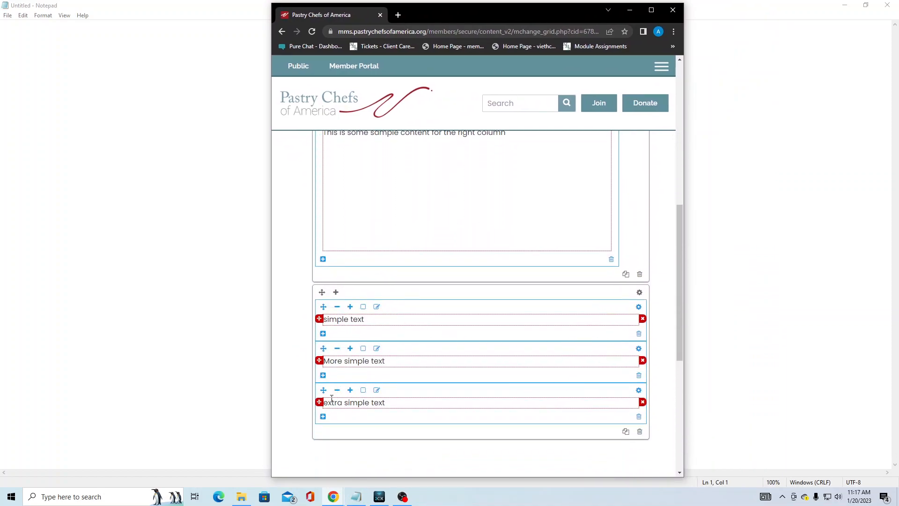
Try narrowing the "extra simple text" column by three grid increments in the Tablet layout
{"action": "left_click", "coordinate": [338, 393]}
{"action": "left_click", "coordinate": [338, 393]}
{"action": "left_click", "coordinate": [338, 391]}
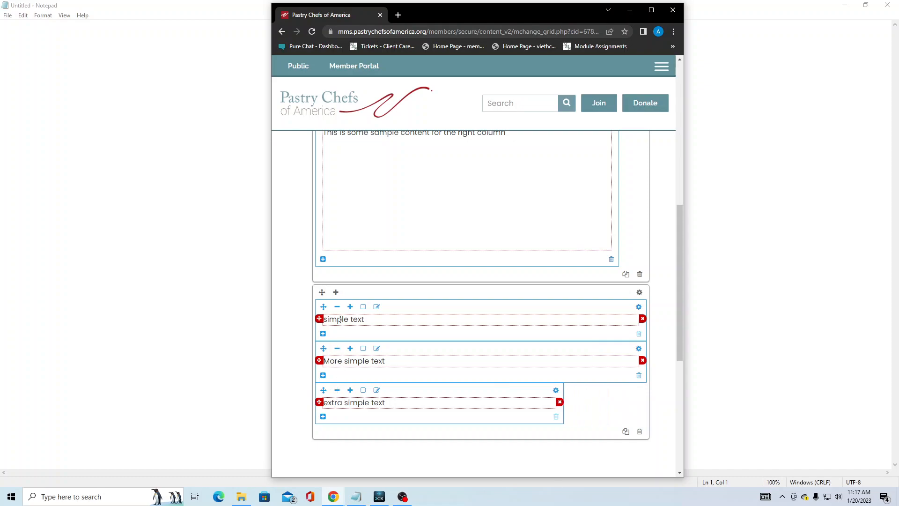
Narrow the "simple text" column by six grid increments to half the row width in the Tablet layout
{"action": "left_click", "coordinate": [338, 306]}
{"action": "left_click", "coordinate": [338, 307]}
{"action": "left_click", "coordinate": [339, 307]}
{"action": "left_click", "coordinate": [338, 307]}
{"action": "left_click", "coordinate": [339, 307]}
{"action": "left_click", "coordinate": [338, 306]}
Narrow the "More simple text" column by six grid increments so it sits beside the "simple text" column
{"action": "left_click", "coordinate": [338, 348]}
{"action": "left_click", "coordinate": [338, 349]}
{"action": "left_click", "coordinate": [338, 349]}
{"action": "left_click", "coordinate": [338, 350]}
{"action": "left_click", "coordinate": [339, 350]}
{"action": "left_click", "coordinate": [338, 349]}
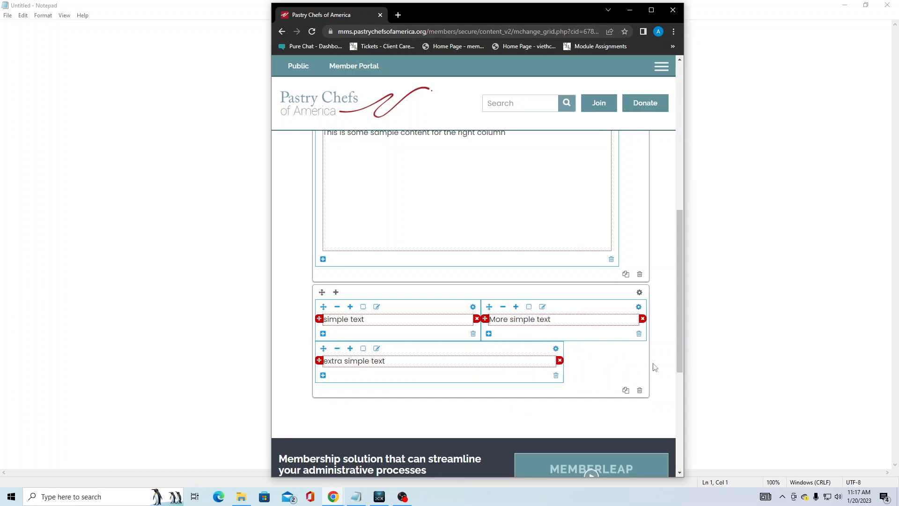
Widen the "extra simple text" column back to the full row width with three grid increments
{"action": "left_click", "coordinate": [350, 349]}
{"action": "left_click", "coordinate": [350, 349]}
{"action": "left_click", "coordinate": [350, 349]}
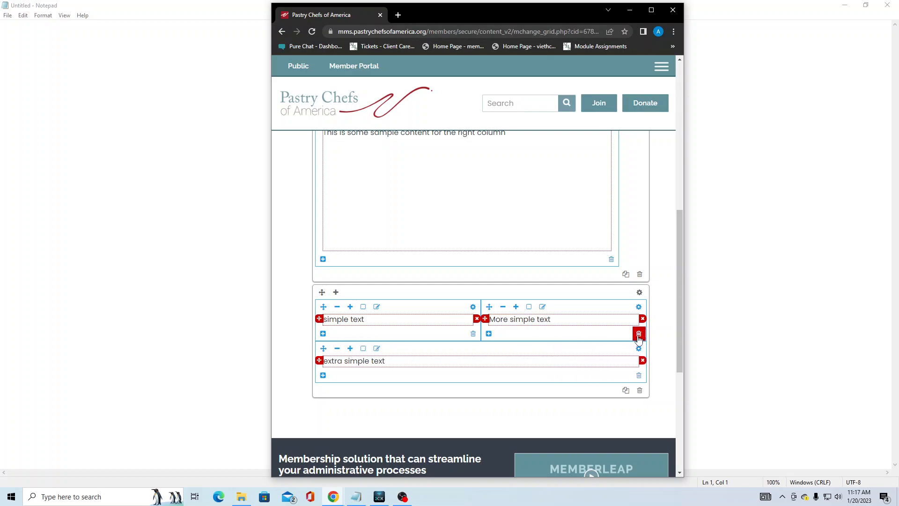
Review the Tablet column arrangement, then shrink the browser window to phone width to check how the rows rearrange
{"action": "scroll", "coordinate": [664, 326], "scroll_direction": "up", "scroll_amount": 10}
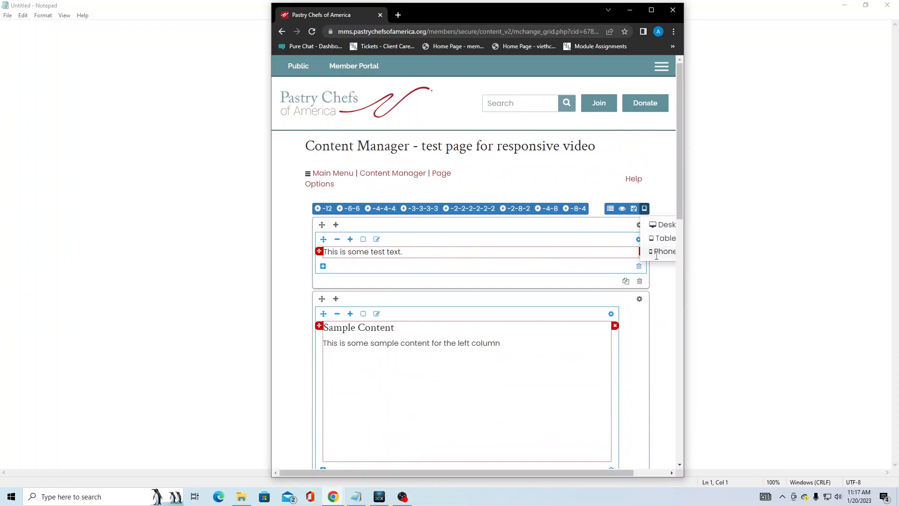
{"action": "scroll", "coordinate": [664, 270], "scroll_direction": "down", "scroll_amount": 6}
{"action": "scroll", "coordinate": [664, 270], "scroll_direction": "down", "scroll_amount": 4}
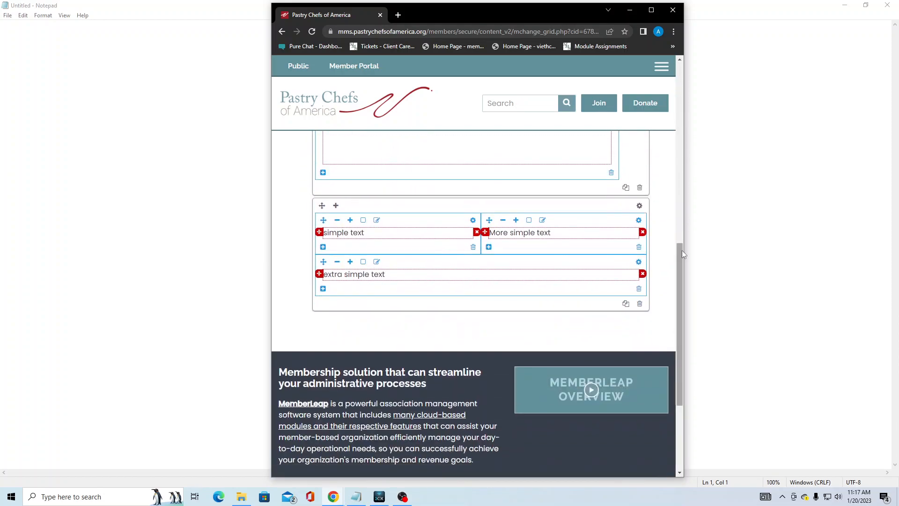
{"action": "left_click_drag", "start_coordinate": [683, 252], "coordinate": [506, 255]}
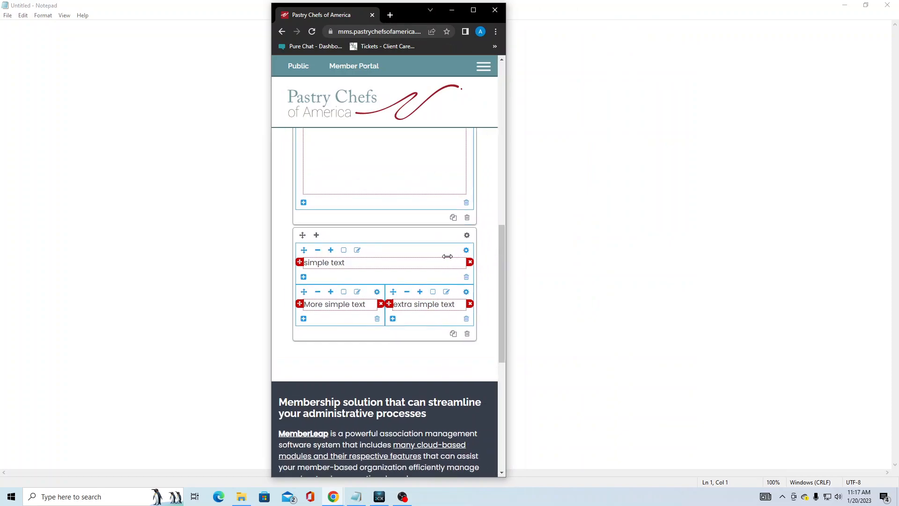
{"action": "scroll", "coordinate": [492, 264], "scroll_direction": "up", "scroll_amount": 10}
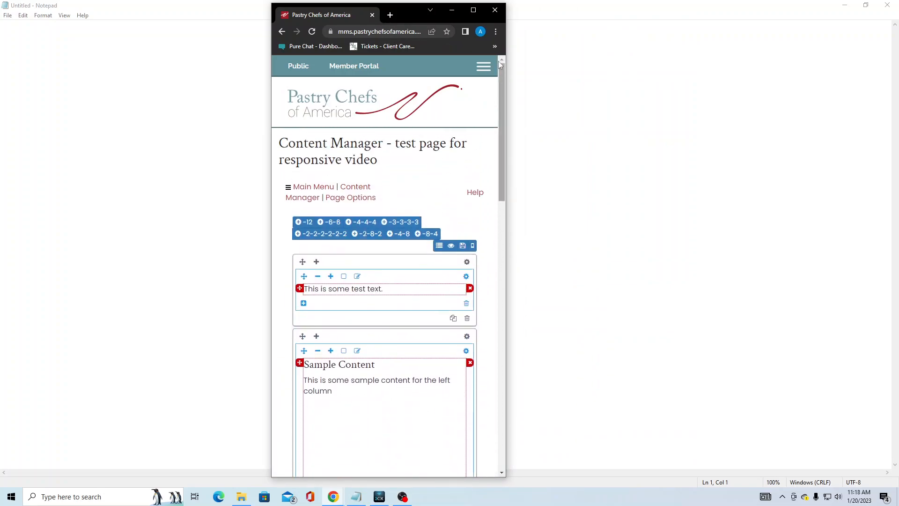
Maximize the browser window and switch the page grid editor to the Desktop layout
{"action": "left_click", "coordinate": [478, 14]}
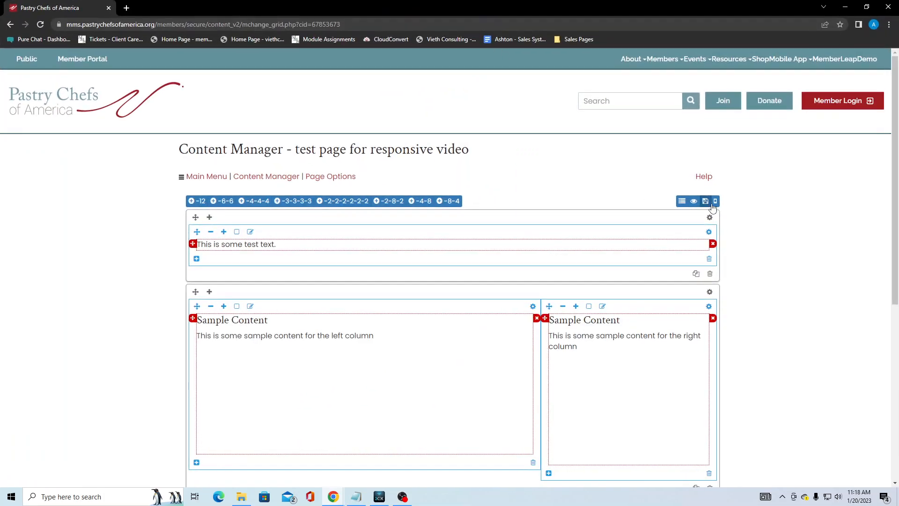
{"action": "scroll", "coordinate": [737, 207], "scroll_direction": "down", "scroll_amount": 5}
{"action": "scroll", "coordinate": [741, 209], "scroll_direction": "up", "scroll_amount": 3}
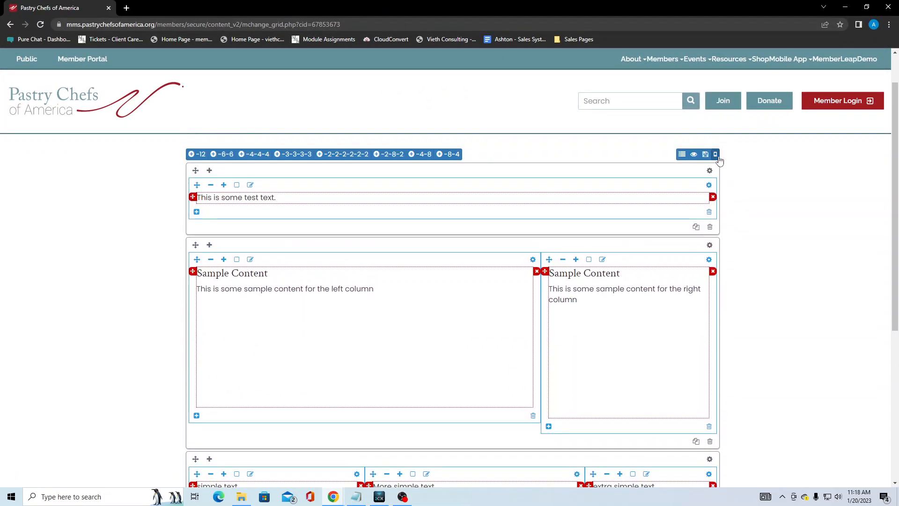
{"action": "left_click", "coordinate": [715, 154]}
{"action": "left_click", "coordinate": [732, 170]}
Examine the page's save options, Save and Save as Draft (Preview), and close them without saving
{"action": "left_click", "coordinate": [704, 159]}
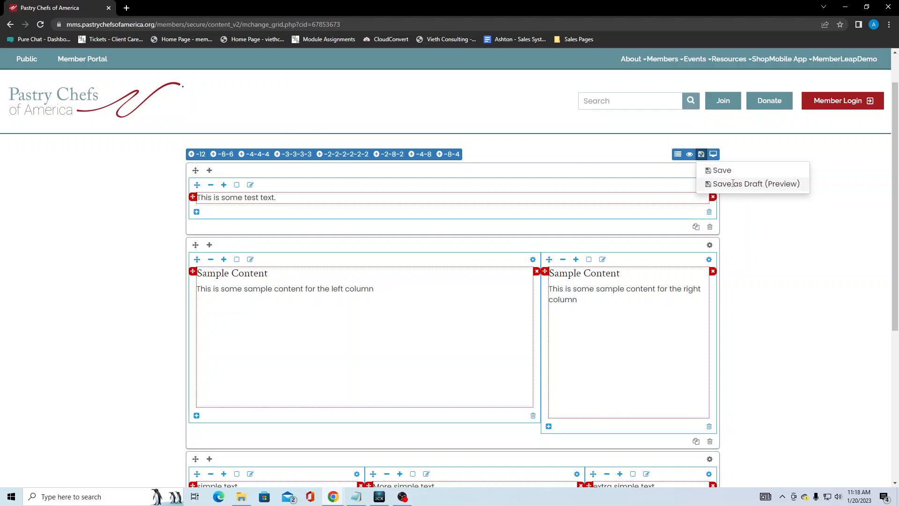
{"action": "left_click", "coordinate": [772, 230]}
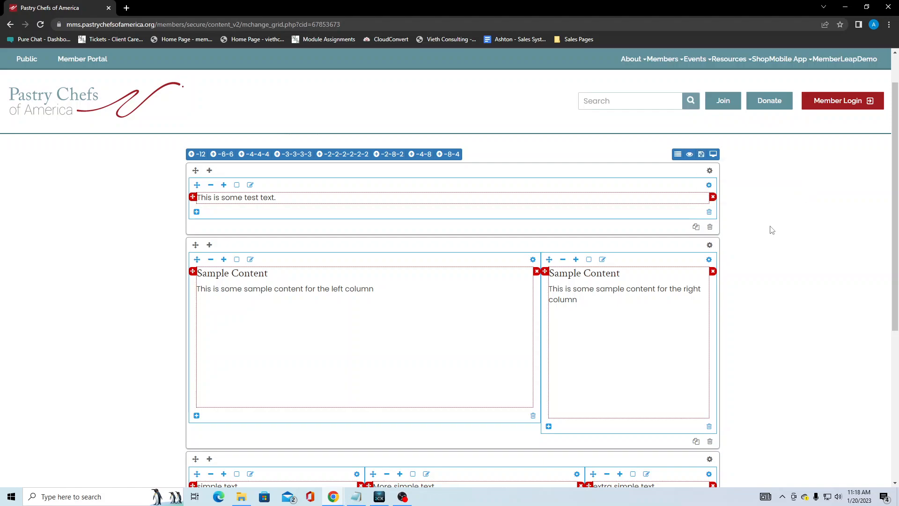